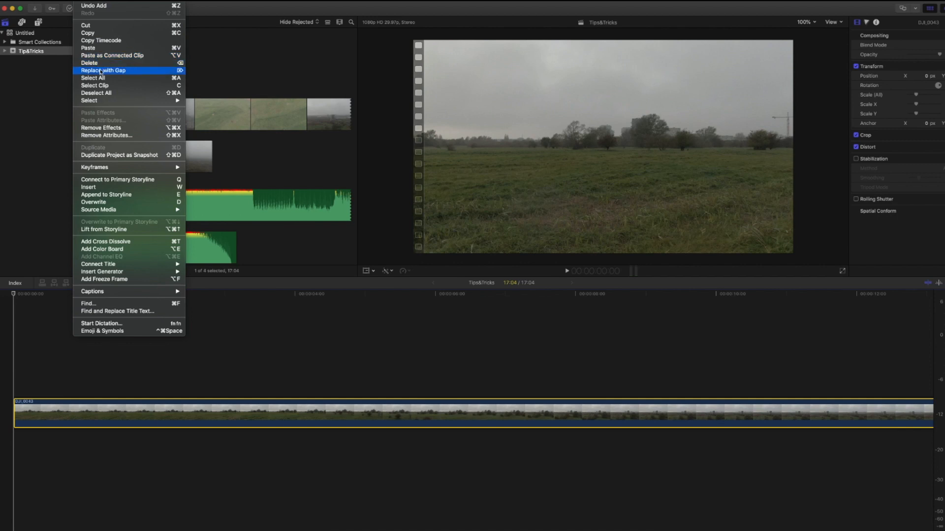
# Replace the DJI_0043 clip in the timeline with a gap and delete that gap to empty the storyline.
pyautogui.click(100, 71)
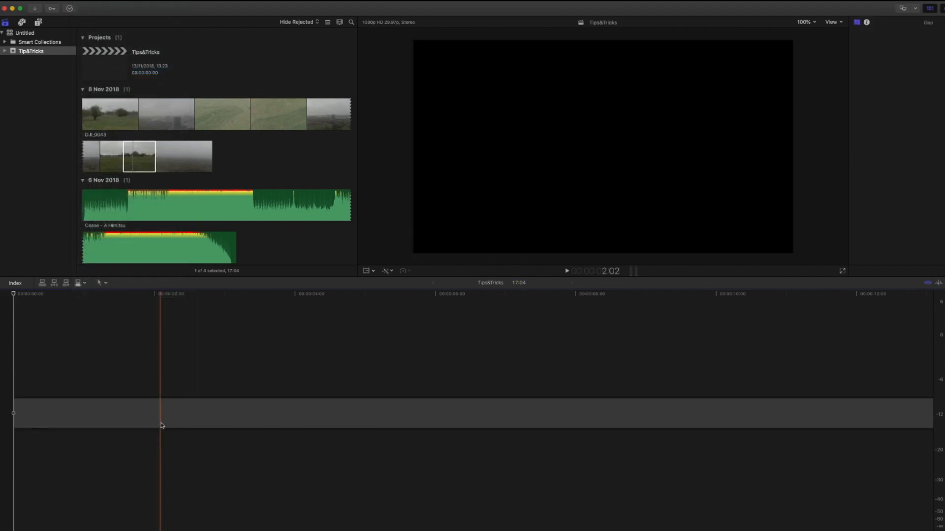
pyautogui.click(376, 415)
pyautogui.press('BackSpace')
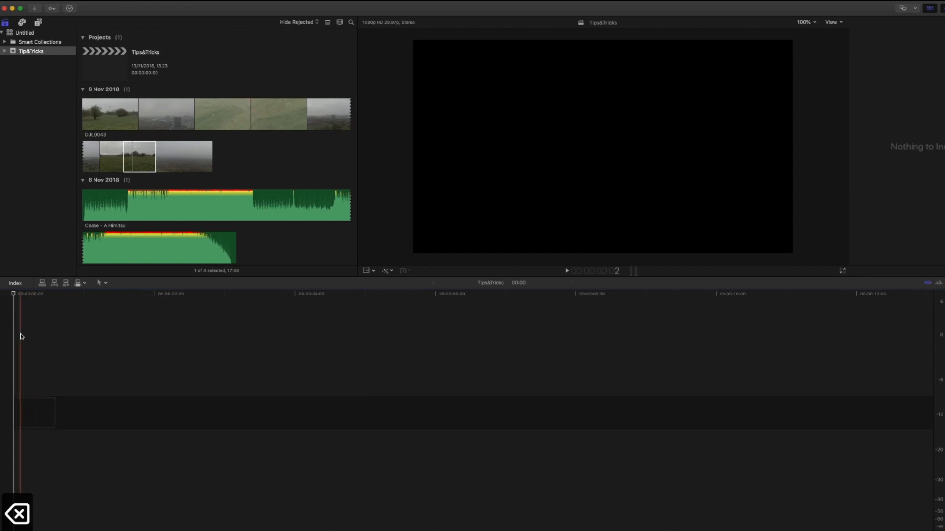
# Insert a gap clip at the start of the timeline and shorten it to about 18 frames.
pyautogui.hotkey('alt', 'w')
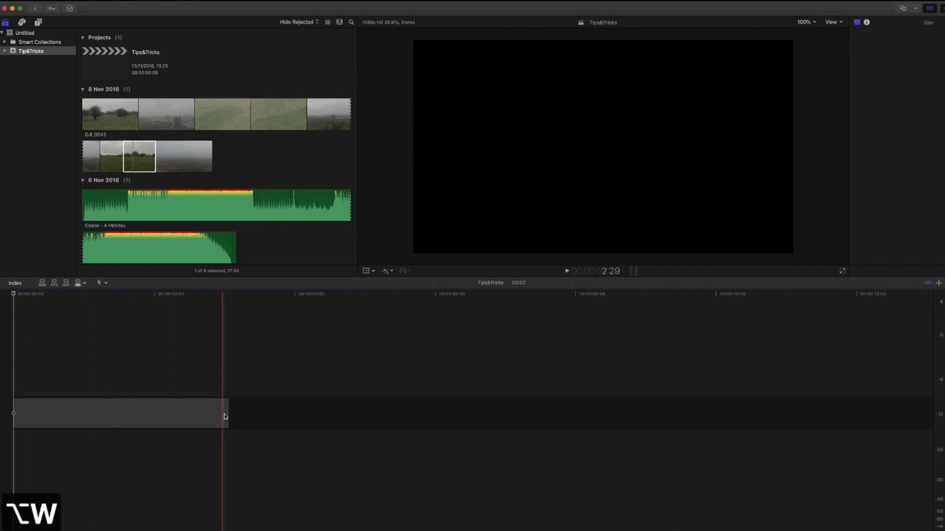
pyautogui.moveTo(228, 413); pyautogui.dragTo(57, 412)
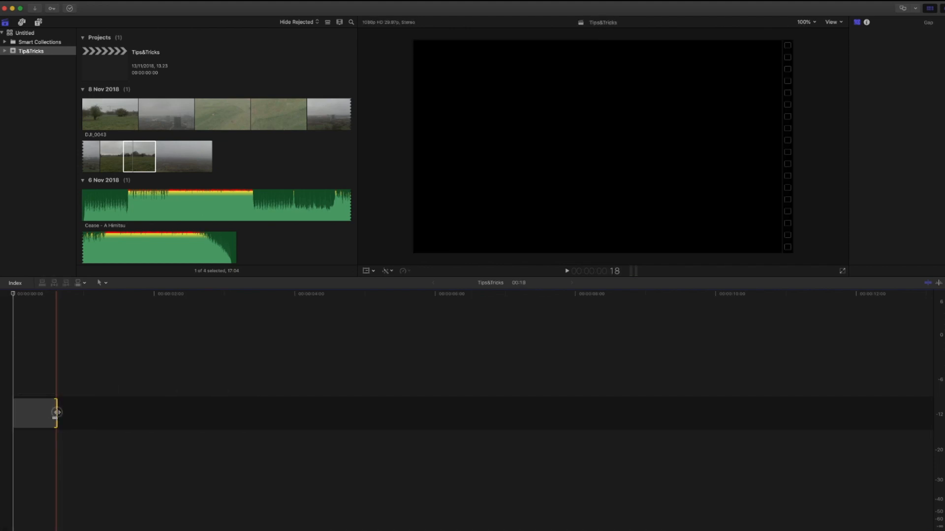
# Connect the Cease - A Himitsu track at the start of the timeline and append the selected DJI_0043 range after the gap.
pyautogui.click(130, 213)
pyautogui.moveTo(129, 212); pyautogui.dragTo(17, 454)
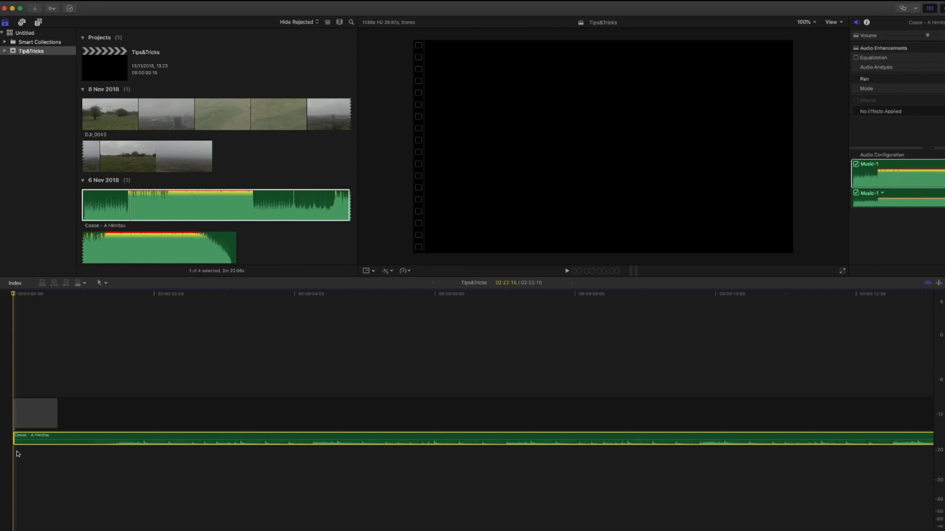
pyautogui.click(80, 374)
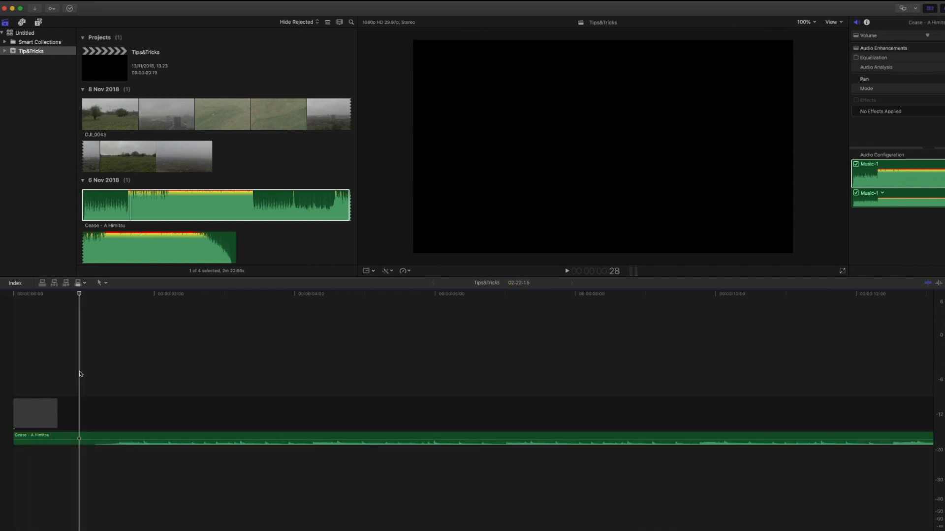
pyautogui.click(116, 117)
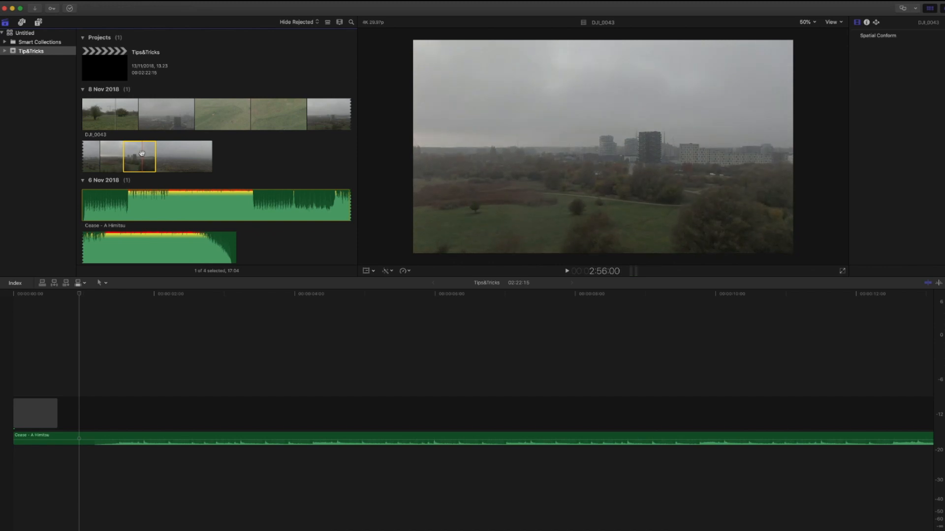
pyautogui.press('e')
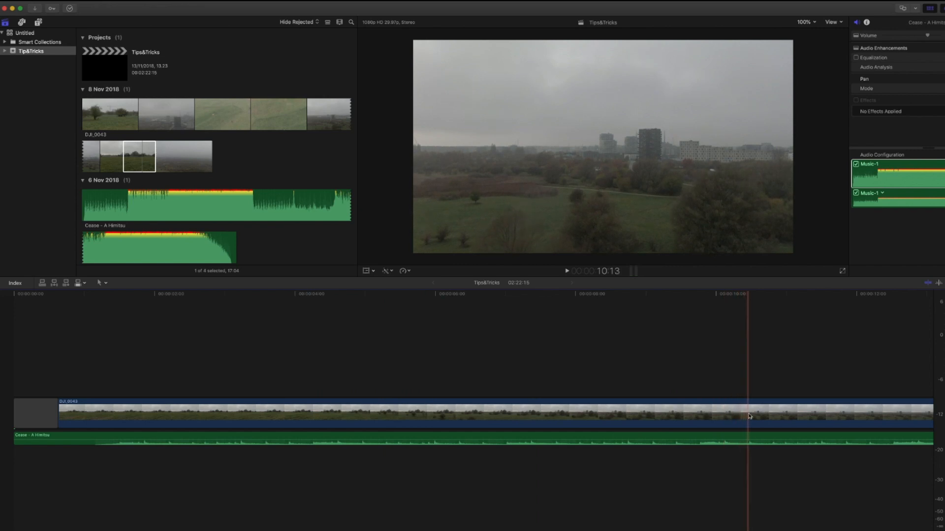
# Blade the speed of the DJI_0043 clip at about 12:21 and set the first speed segment to Fast 8x.
pyautogui.hscroll(4, 747, 415)
pyautogui.hscroll(5, 693, 414)
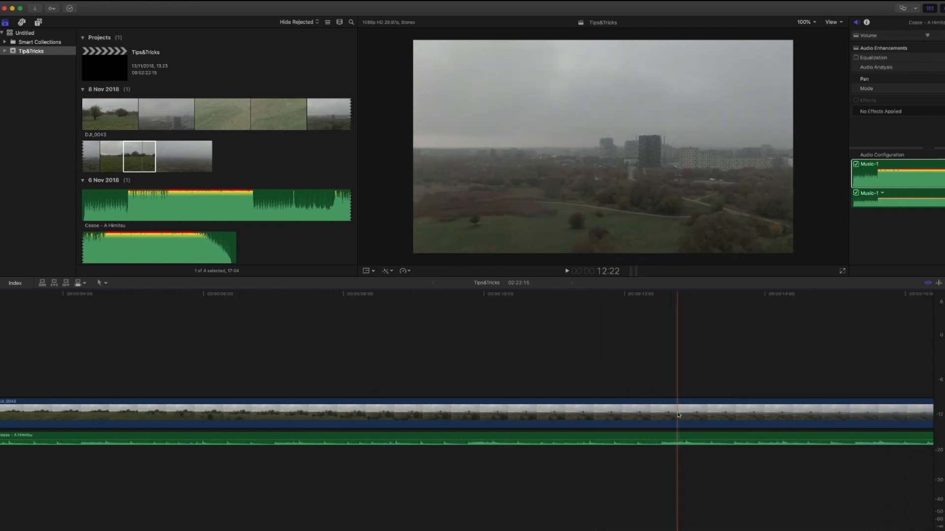
pyautogui.click(676, 415)
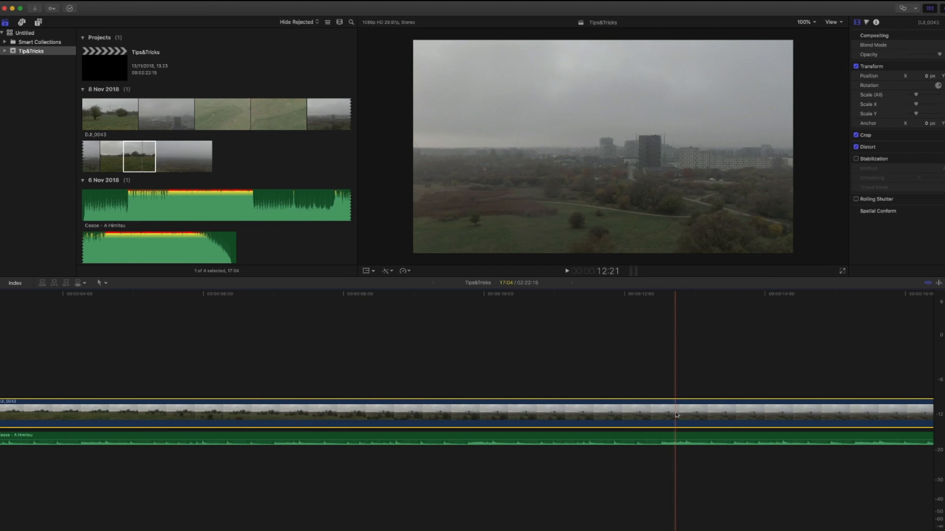
pyautogui.hotkey('shift', 'b')
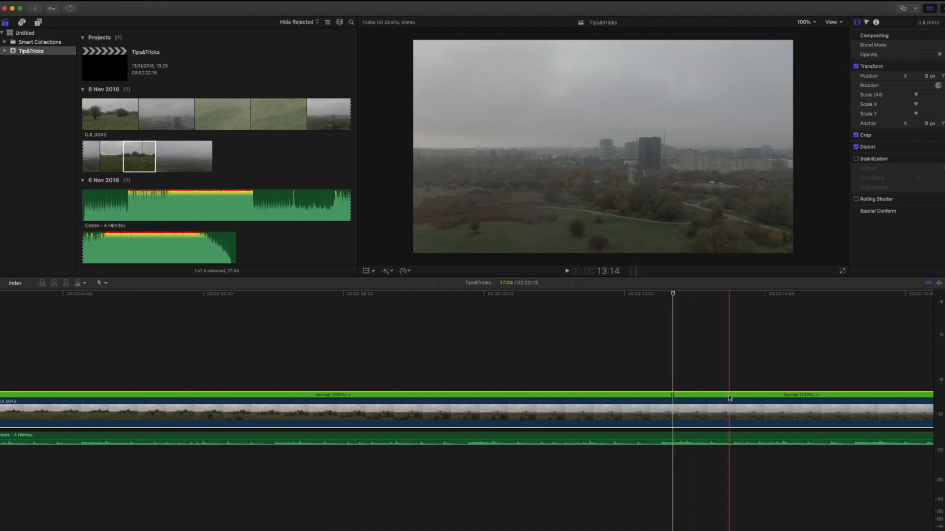
pyautogui.click(349, 395)
pyautogui.moveTo(358, 403)
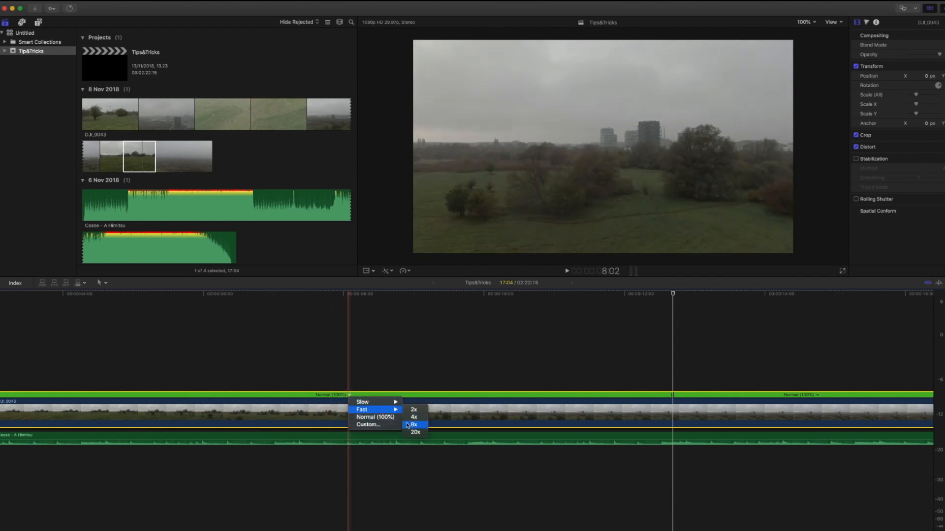
pyautogui.click(413, 425)
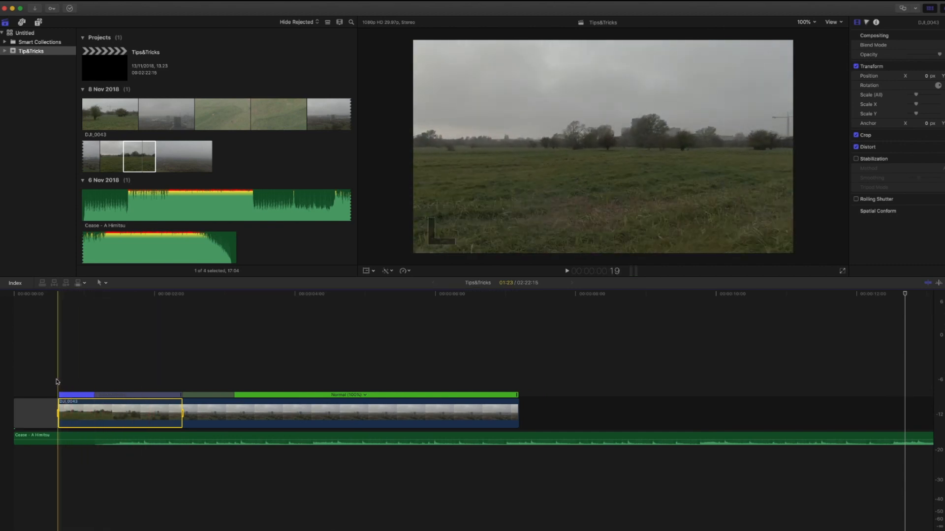
# Shorten the speed transition on its fast side and extend its normal-speed side to about 4:03, playing back the ramp.
pyautogui.press('space')
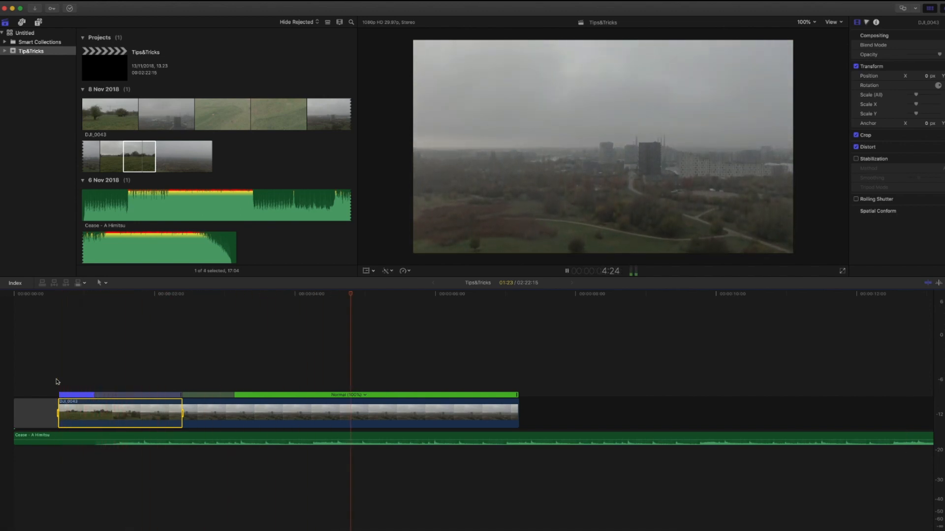
pyautogui.press('space')
pyautogui.moveTo(96, 395); pyautogui.dragTo(128, 395)
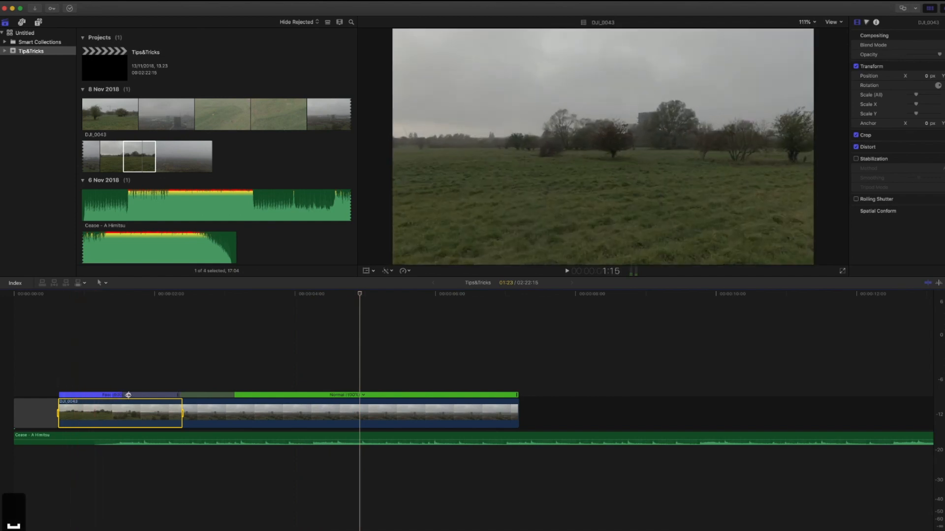
pyautogui.moveTo(233, 395); pyautogui.dragTo(301, 393)
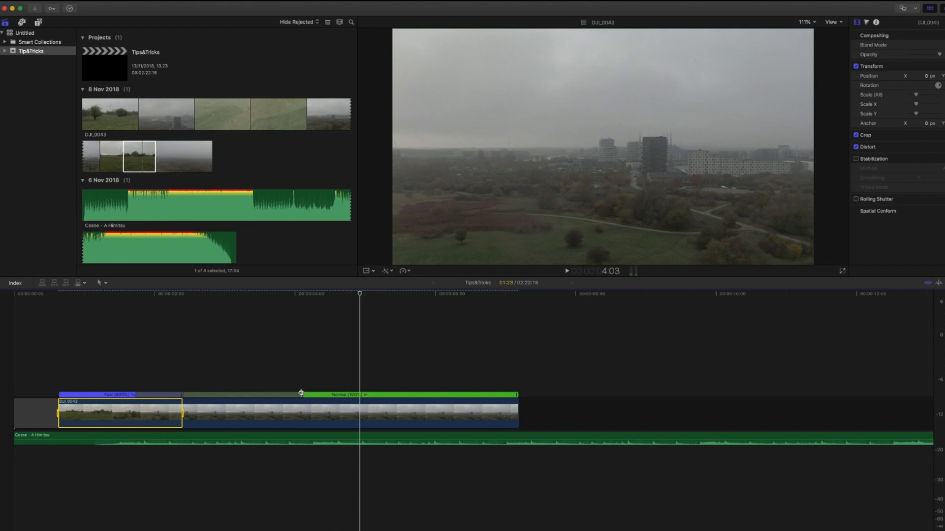
pyautogui.press('space')
pyautogui.press('space')
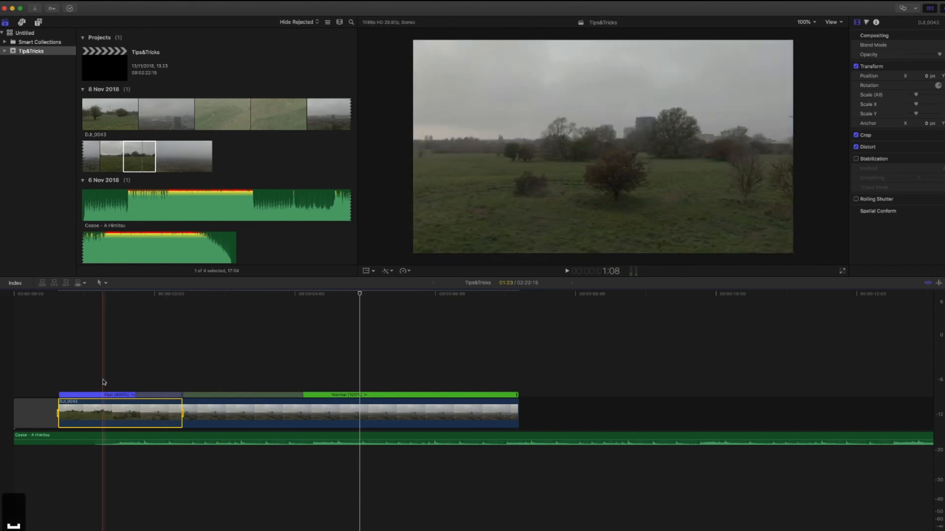
pyautogui.click(104, 382)
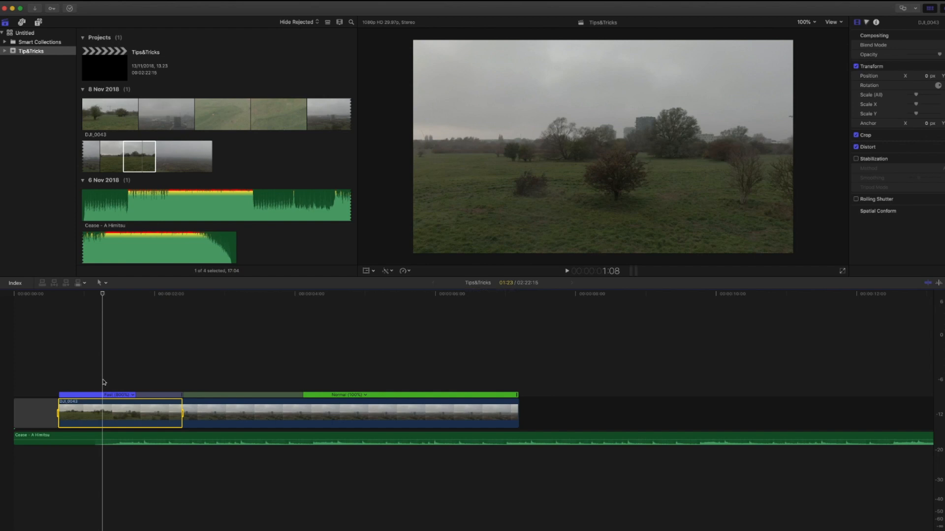
# Cut the DJI_0043 clip at about 6:23 with the Blade tool, undo the cut and return to the Select tool.
pyautogui.click(106, 284)
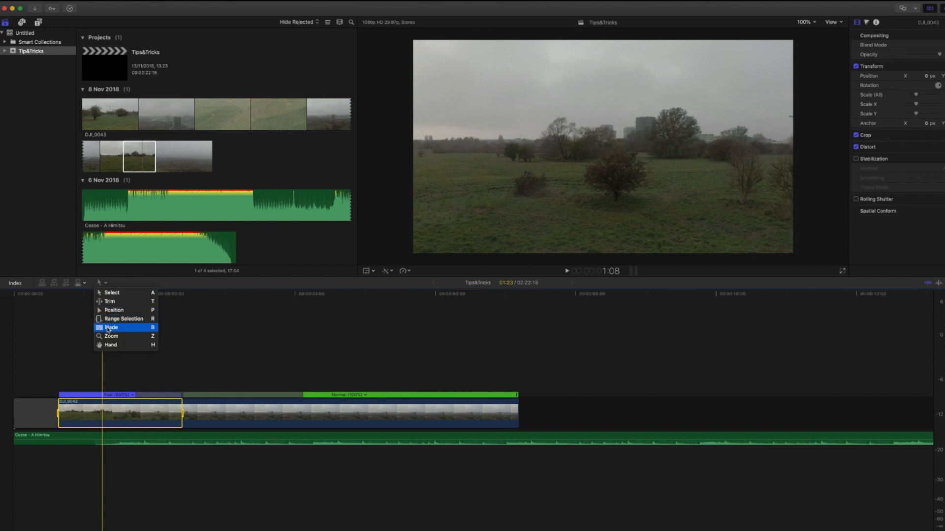
pyautogui.click(108, 328)
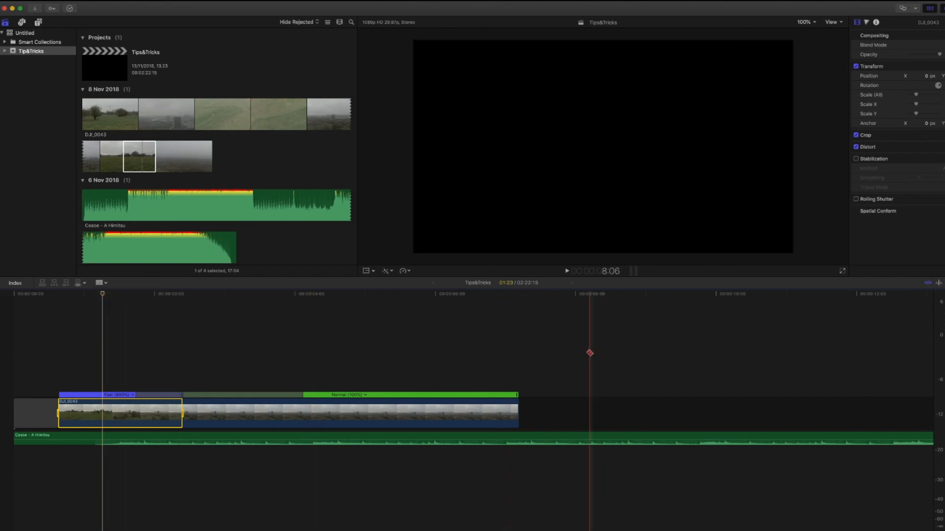
pyautogui.click(489, 411)
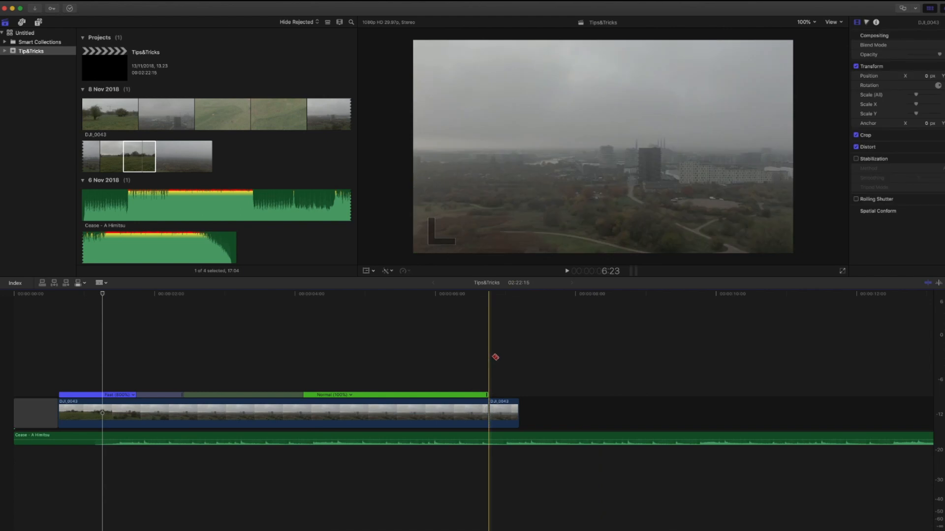
pyautogui.press('super+z')
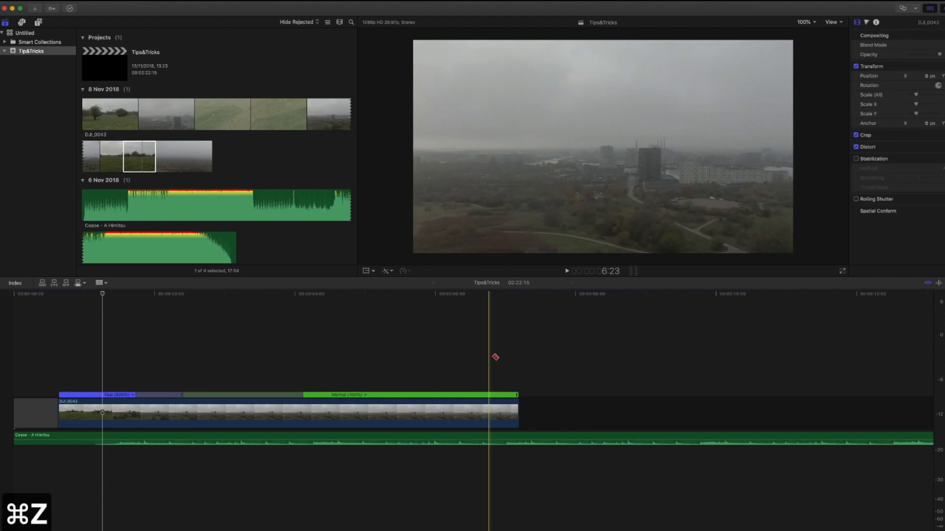
pyautogui.press('a')
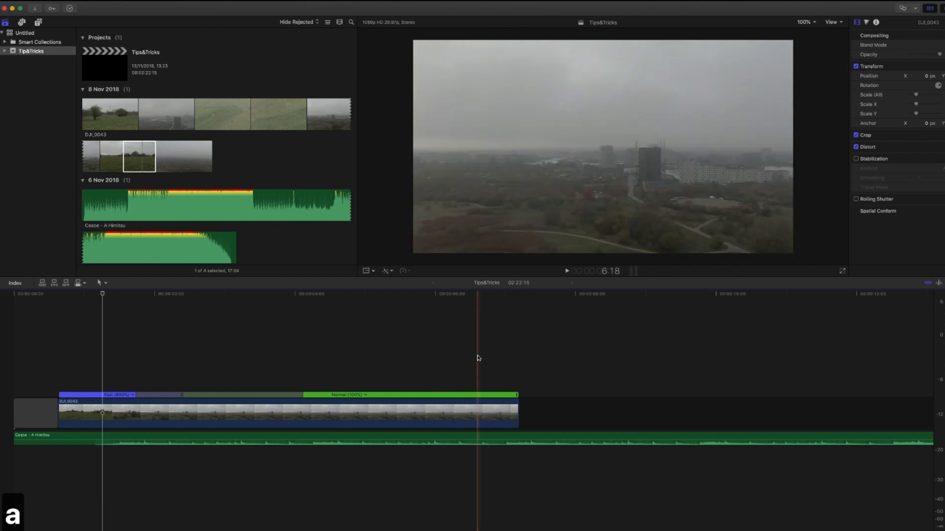
# Repeat the Blade cut near the end of the DJI_0043 clip, undo it and switch back to the Select tool.
pyautogui.press('b')
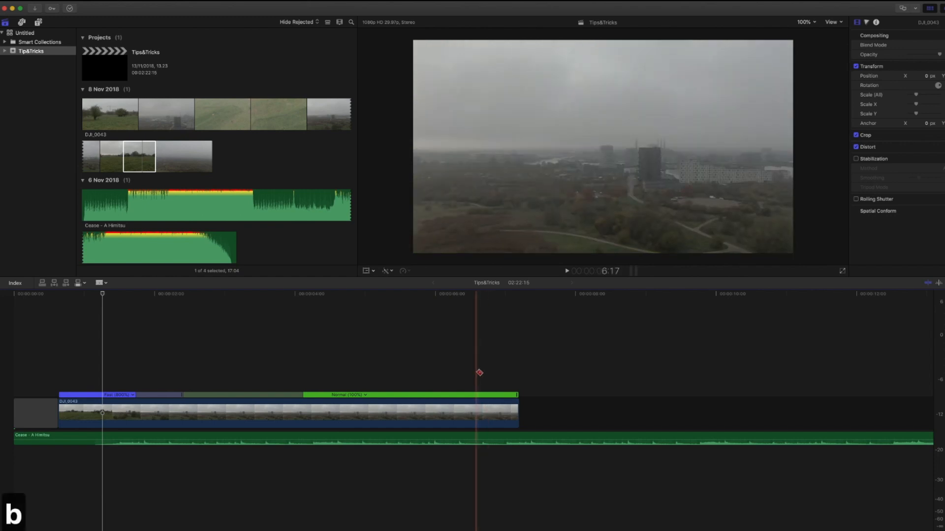
pyautogui.click(487, 414)
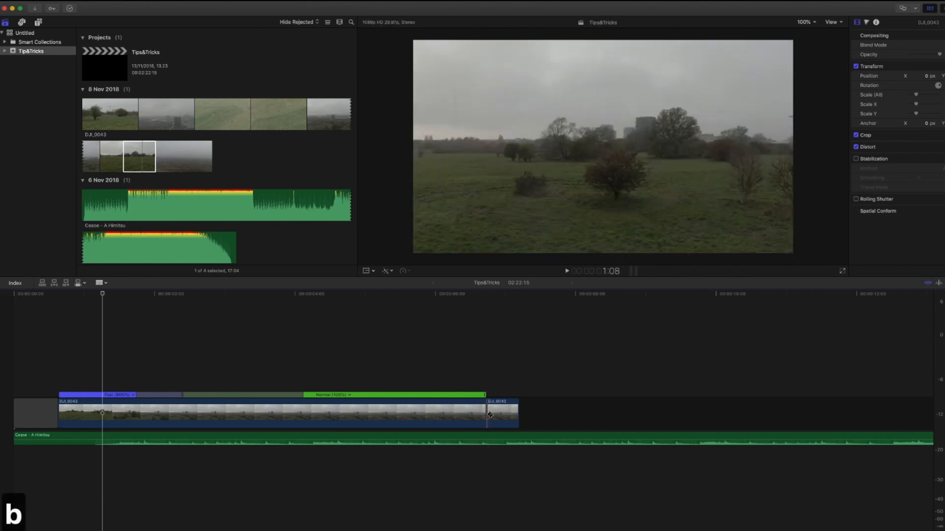
pyautogui.press('cmd+z')
pyautogui.press('a')
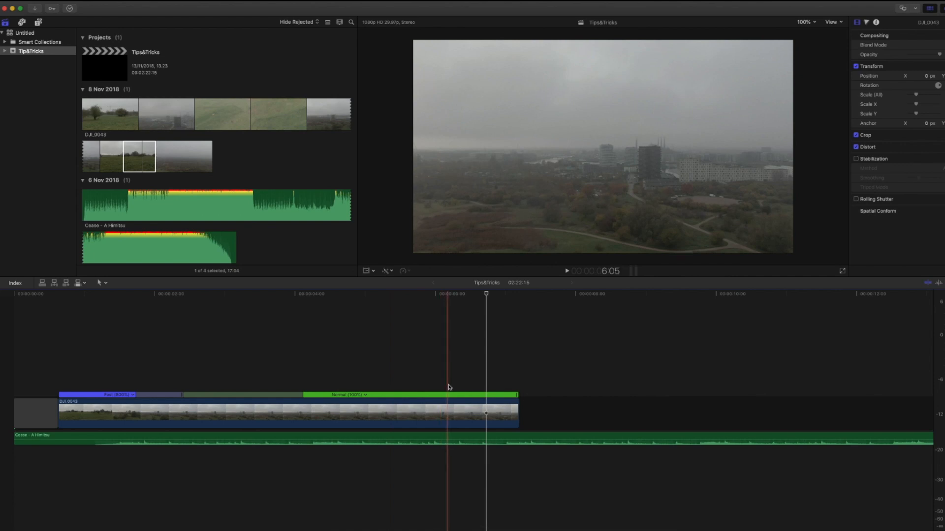
# Split the selected DJI_0043 clip at about 6:02 without the Blade tool and undo the split.
pyautogui.click(442, 416)
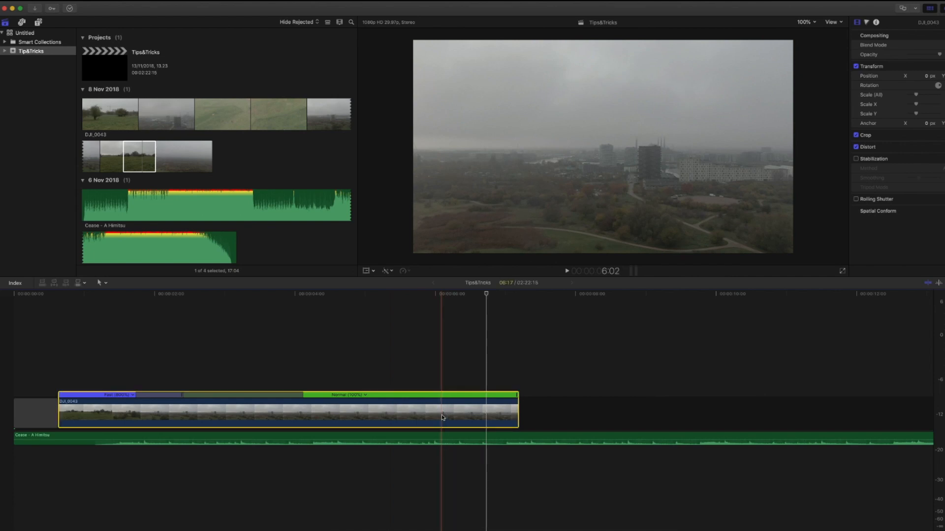
pyautogui.press('super+b')
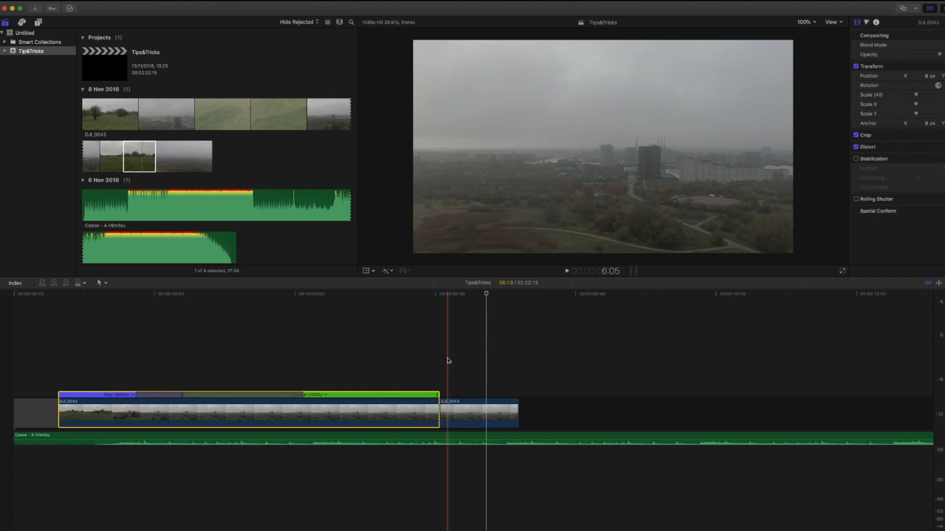
pyautogui.press('super+z')
# Connect two stacked copies of the selected DJI_0043 range above the normal-speed part of the primary clip, with slightly staggered starts.
pyautogui.moveTo(143, 156); pyautogui.dragTo(344, 368)
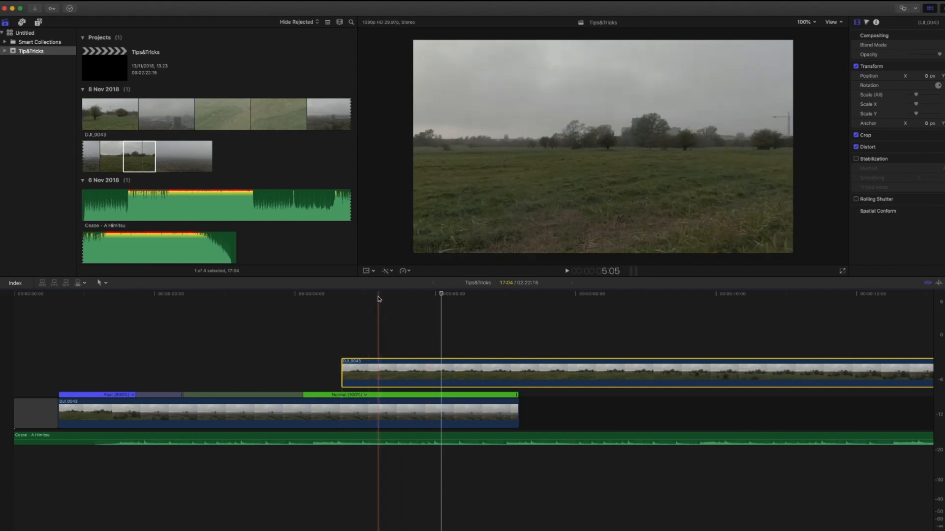
pyautogui.moveTo(128, 152); pyautogui.dragTo(366, 337)
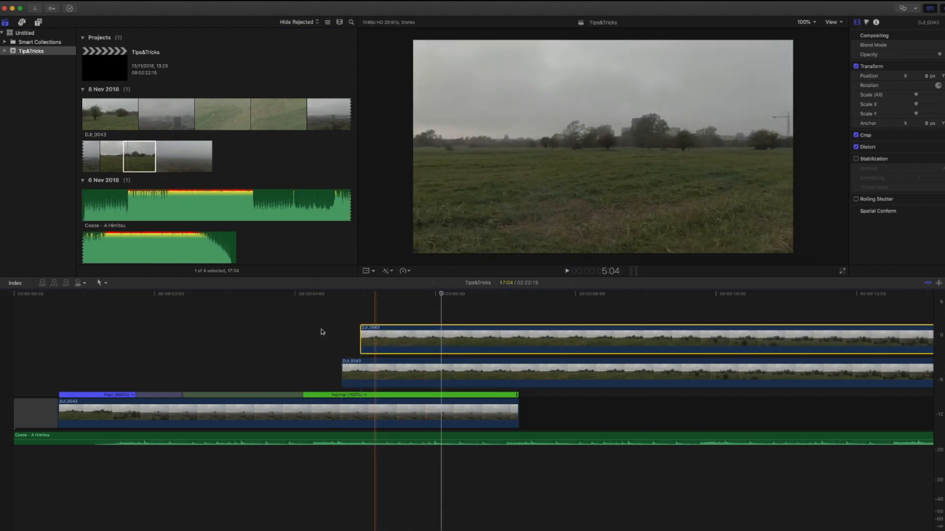
# Split both connected DJI_0043 clips together at the end of the primary clip and delete the parts beyond it.
pyautogui.keyDown('super'); pyautogui.click(517, 363); pyautogui.keyUp('super')
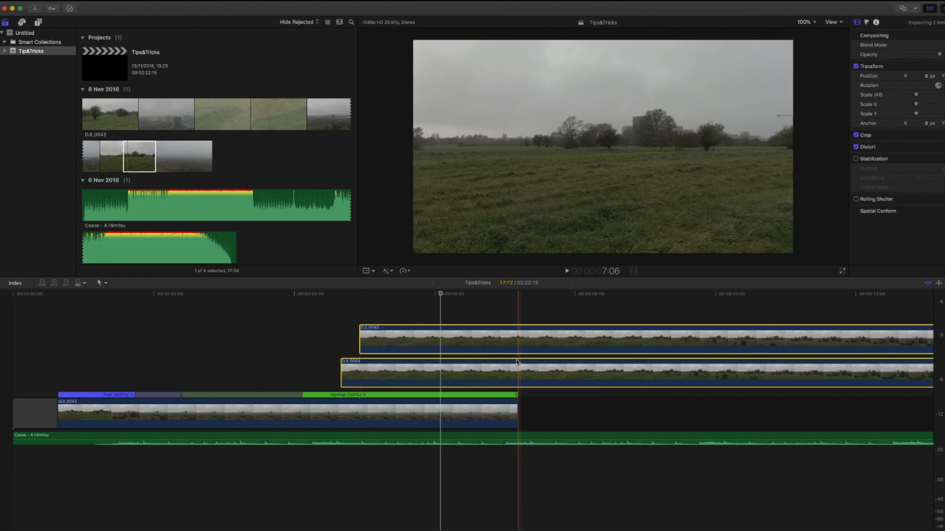
pyautogui.press('super+b')
pyautogui.moveTo(554, 317); pyautogui.dragTo(569, 419)
pyautogui.press('BackSpace')
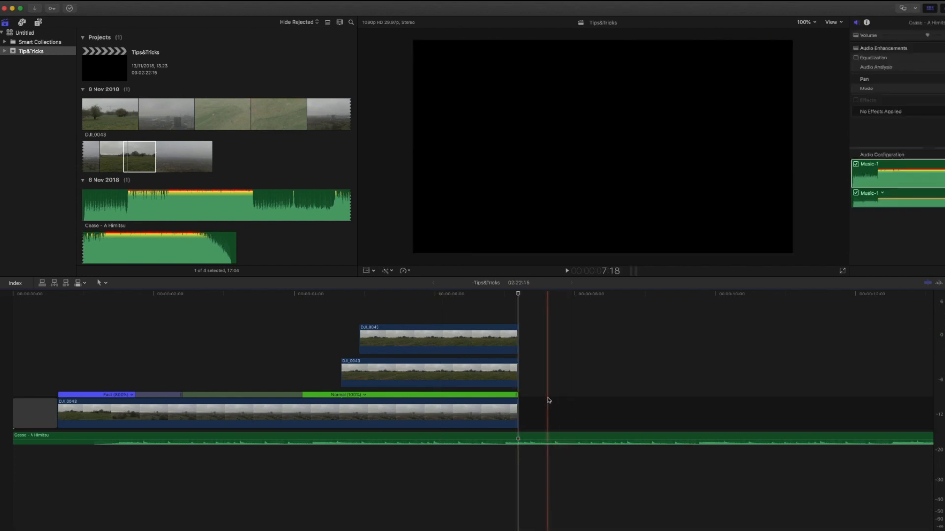
# Delete both connected DJI_0043 clips stacked above the primary storyline.
pyautogui.moveTo(480, 315); pyautogui.dragTo(489, 386)
pyautogui.moveTo(497, 517); pyautogui.dragTo(525, 466)
pyautogui.click(536, 353)
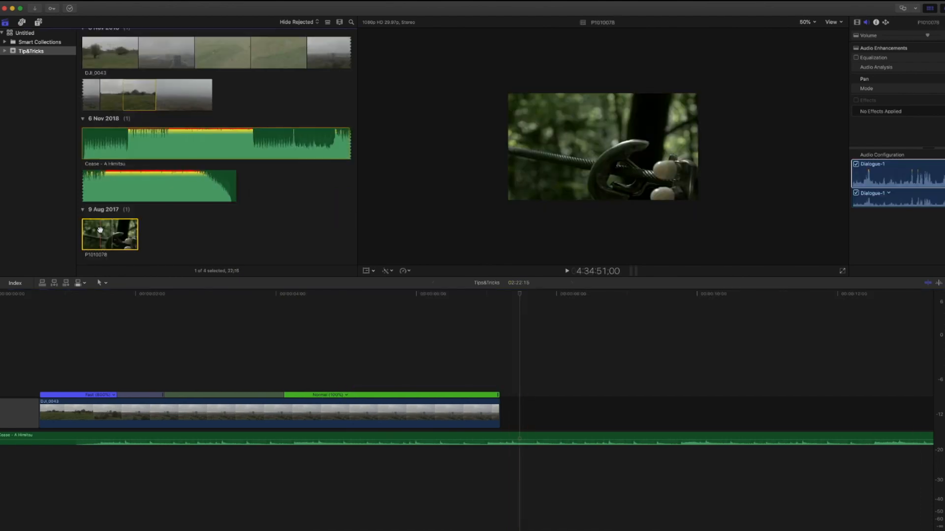
# Add the P1010078 clip to the primary storyline directly after the DJI_0043 clip.
pyautogui.moveTo(100, 230); pyautogui.dragTo(520, 408)
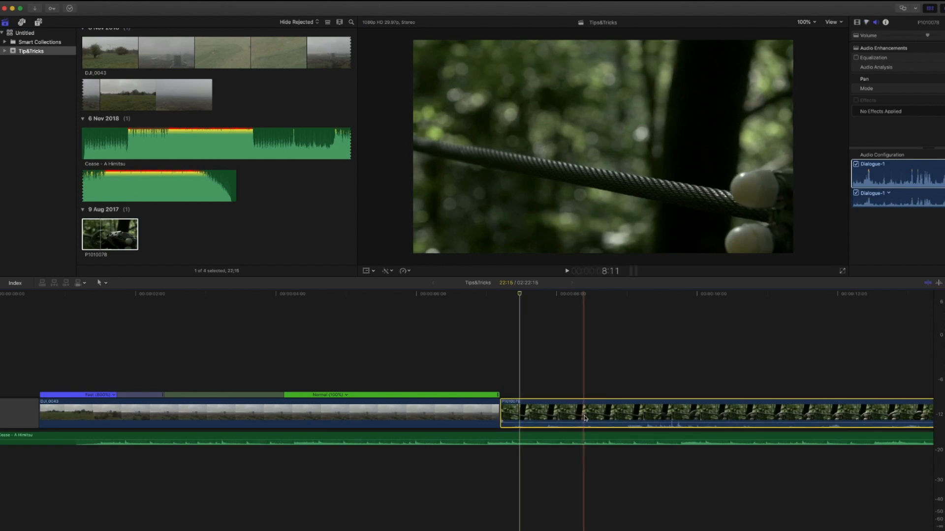
pyautogui.hscroll(5, 584, 423)
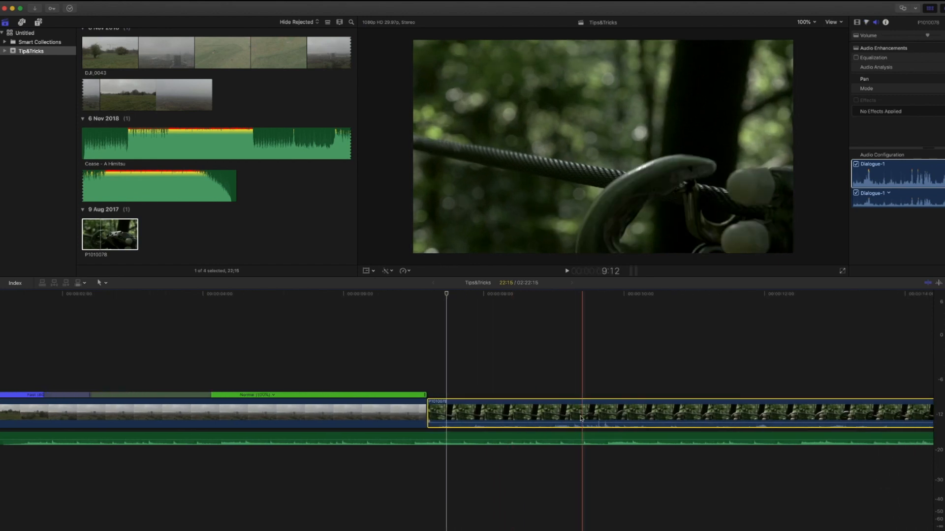
# Add four volume keyframes to the Cease music clip beneath P1010078 and lower the section between the inner two to -18.0 dB.
pyautogui.click(524, 438)
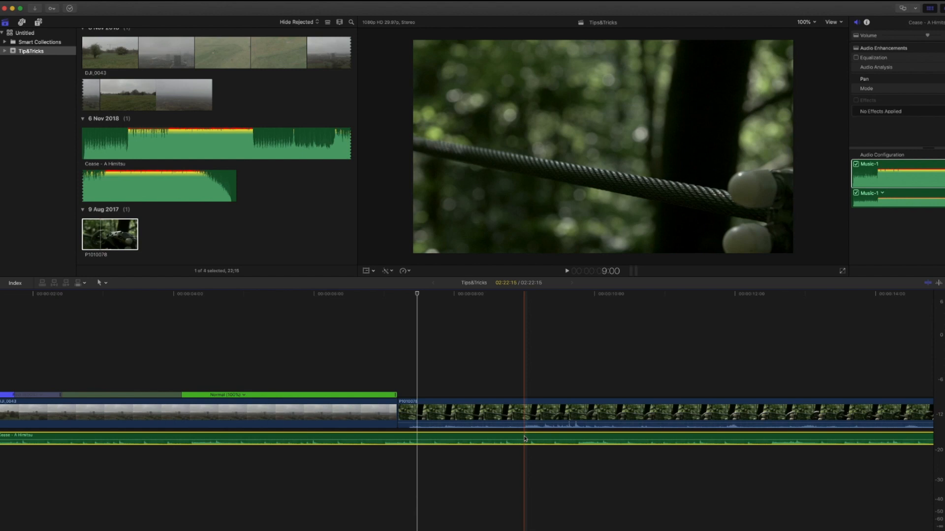
pyautogui.keyDown('alt'); pyautogui.click(519, 440); pyautogui.keyUp('alt')
pyautogui.keyDown('alt'); pyautogui.click(528, 440); pyautogui.keyUp('alt')
pyautogui.keyDown('alt'); pyautogui.click(591, 439); pyautogui.keyUp('alt')
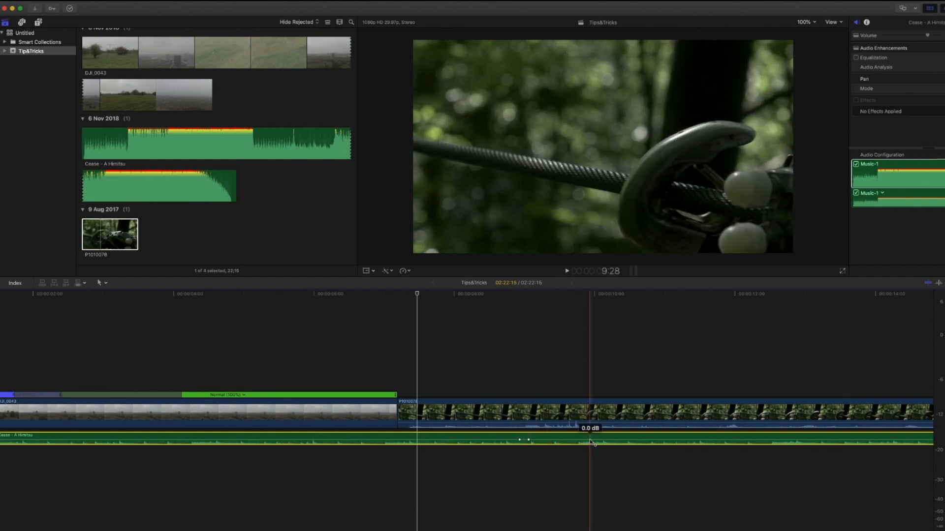
pyautogui.keyDown('alt'); pyautogui.click(605, 440); pyautogui.keyUp('alt')
pyautogui.keyDown('alt'); pyautogui.click(566, 439); pyautogui.keyUp('alt')
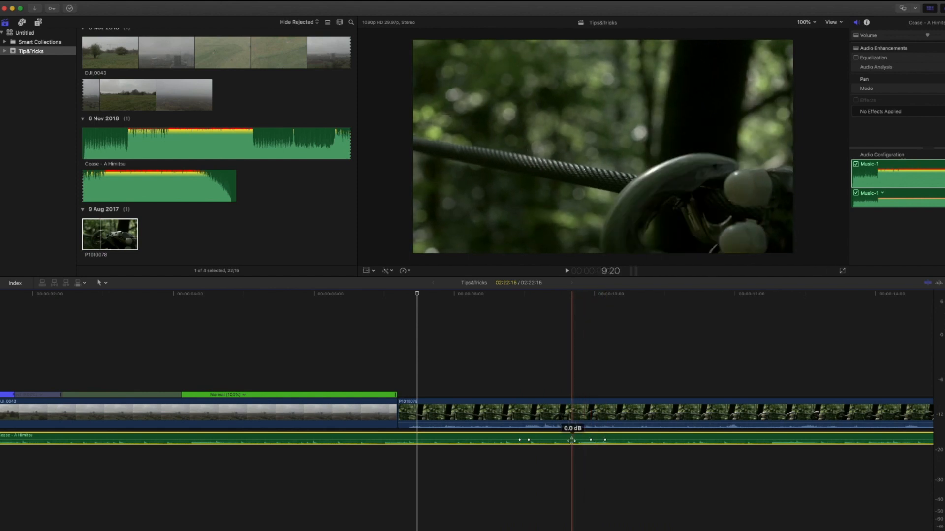
pyautogui.moveTo(566, 440); pyautogui.dragTo(567, 442)
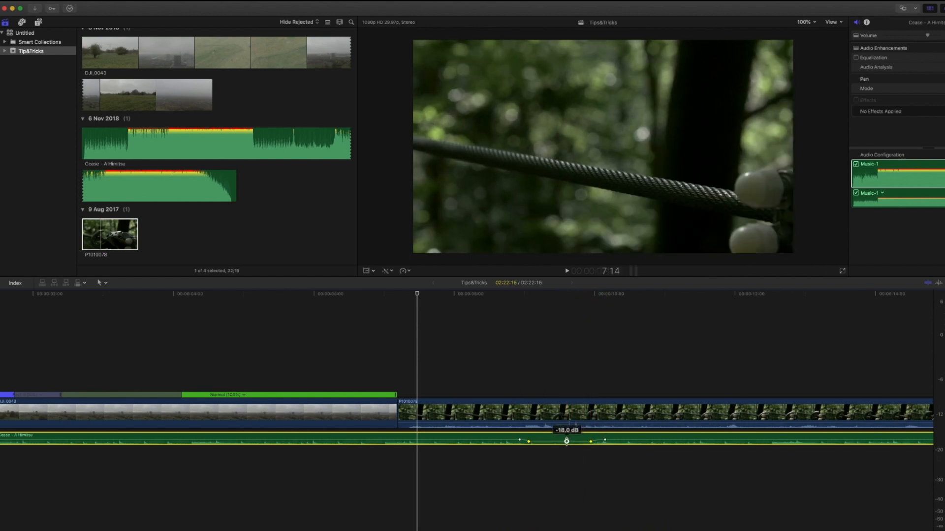
# Undo the volume reduction and the keyframes added to the music clip.
pyautogui.press('super+z')
pyautogui.press('super+z')
pyautogui.press('super+z')
pyautogui.press('super+z')
pyautogui.press('super+z')
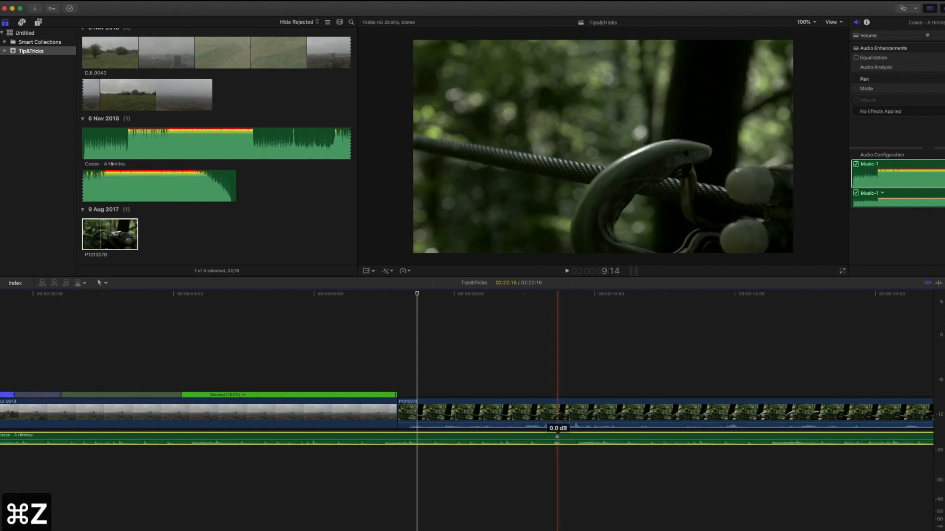
# Use Range Selection to mark about 01:11 of the music beneath P1010078, lower that range's volume, and play it back.
pyautogui.press('r')
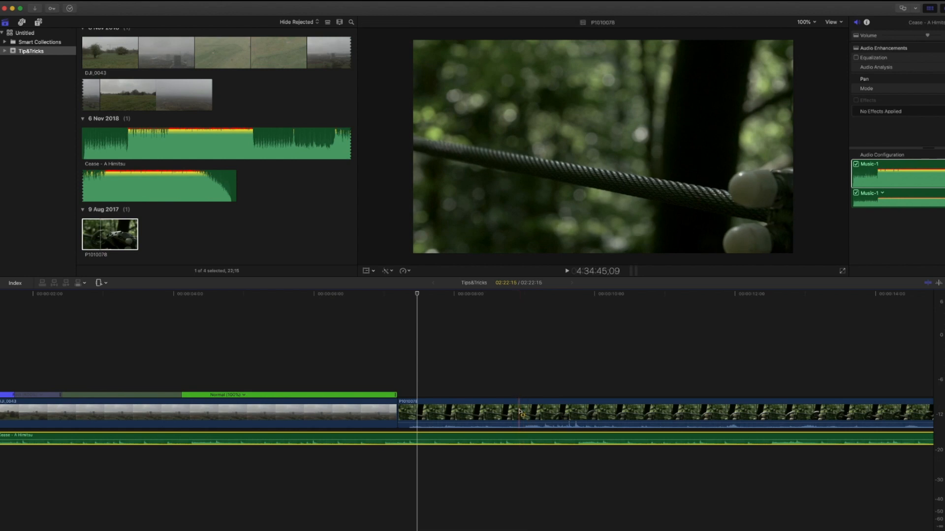
pyautogui.keyDown('alt'); pyautogui.click(523, 438); pyautogui.keyUp('alt')
pyautogui.moveTo(523, 437); pyautogui.dragTo(585, 441)
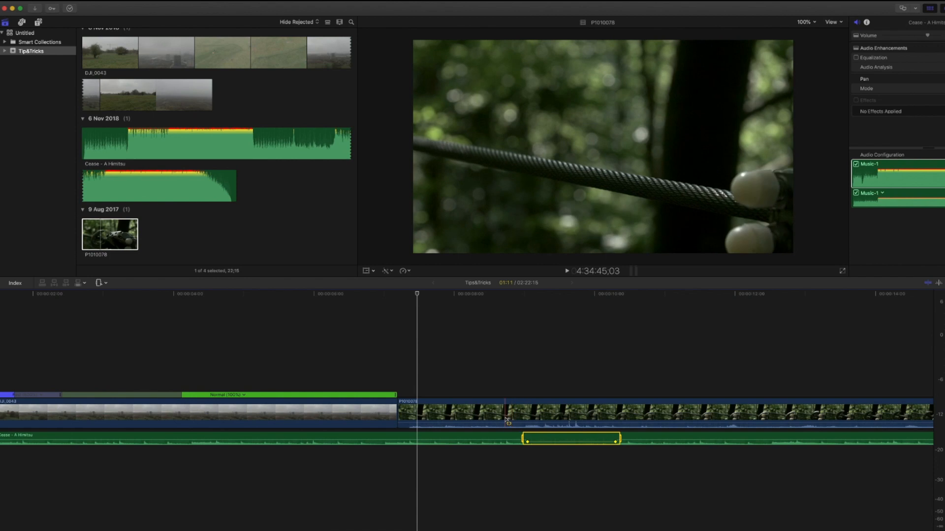
pyautogui.press('space')
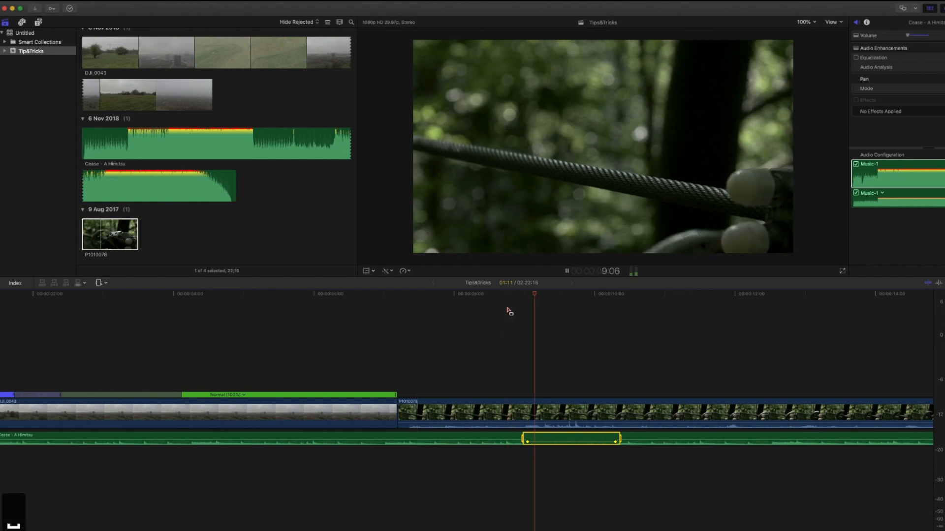
pyautogui.press('space')
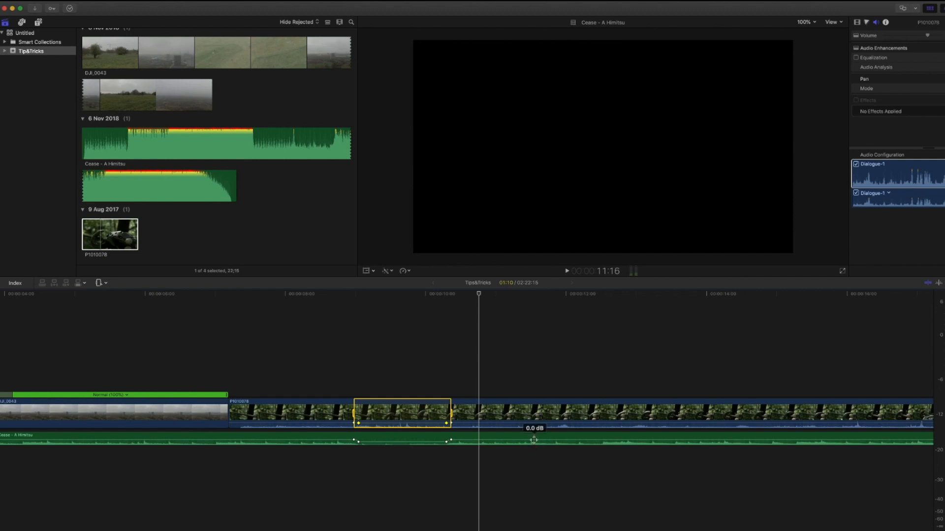
# Use the Zoom tool to examine the timeline closely around 11:03, and zoom out to an overview of both video clips.
pyautogui.press('z')
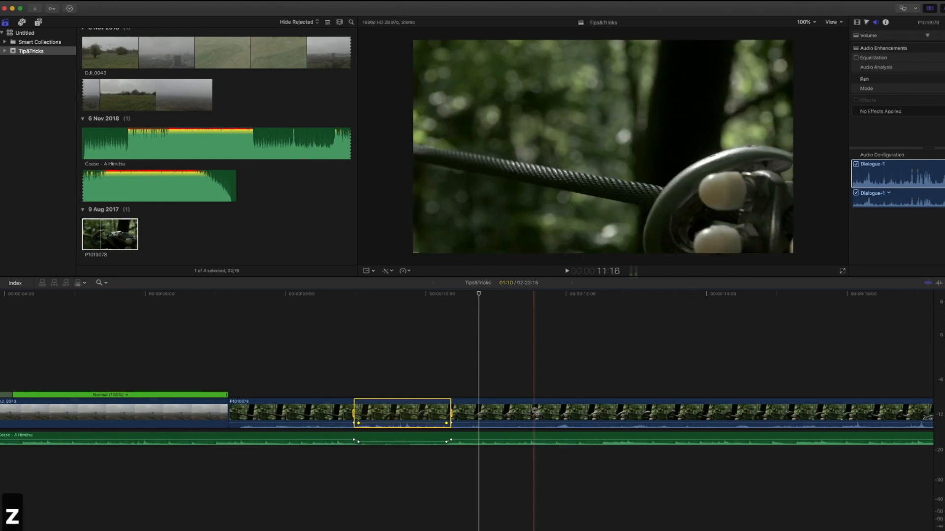
pyautogui.click(504, 388)
pyautogui.click(503, 388)
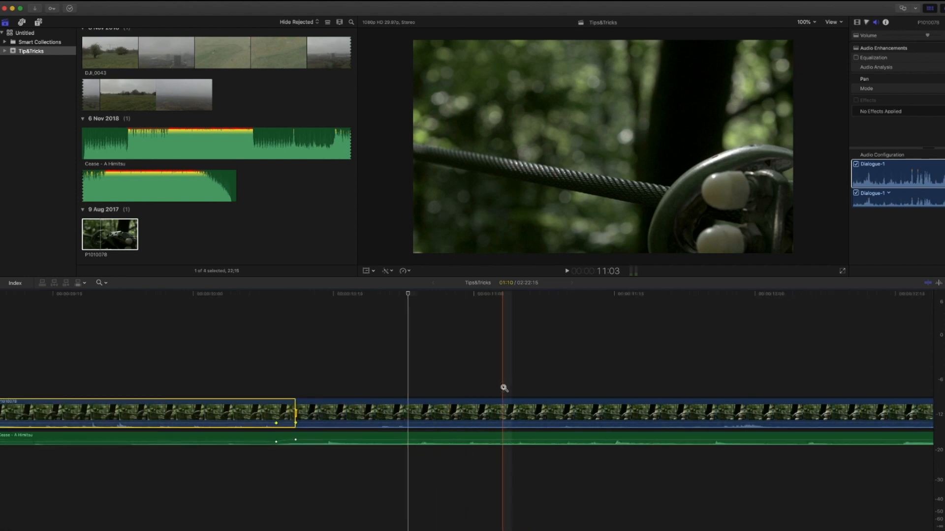
pyautogui.click(503, 388)
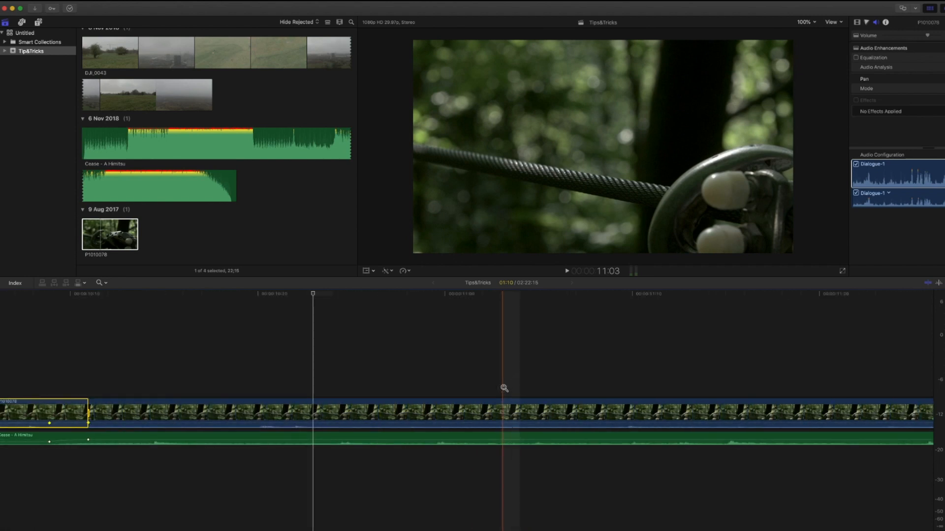
pyautogui.keyDown('alt'); pyautogui.click(504, 388); pyautogui.keyUp('alt')
pyautogui.keyDown('alt'); pyautogui.click(503, 388); pyautogui.keyUp('alt')
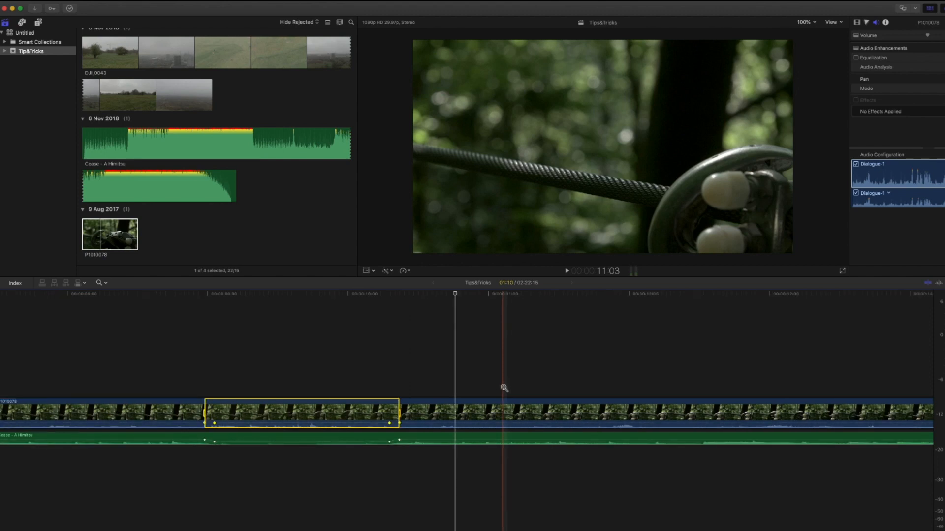
pyautogui.keyDown('alt'); pyautogui.click(504, 389); pyautogui.keyUp('alt')
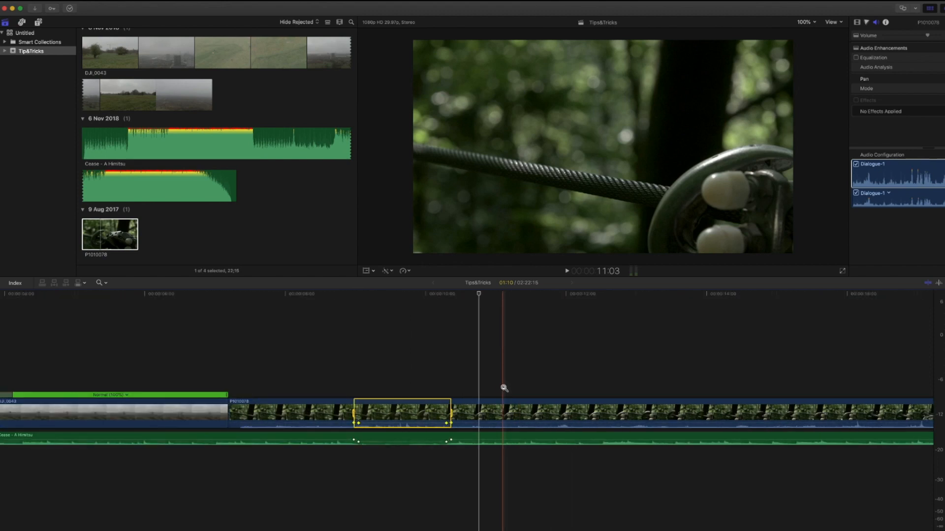
pyautogui.keyDown('alt'); pyautogui.click(504, 388); pyautogui.keyUp('alt')
pyautogui.keyDown('alt'); pyautogui.click(504, 388); pyautogui.keyUp('alt')
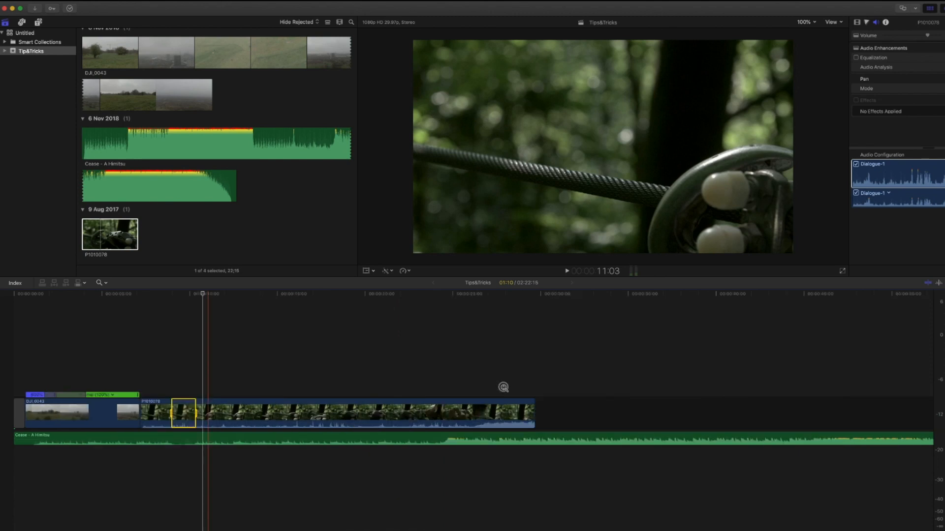